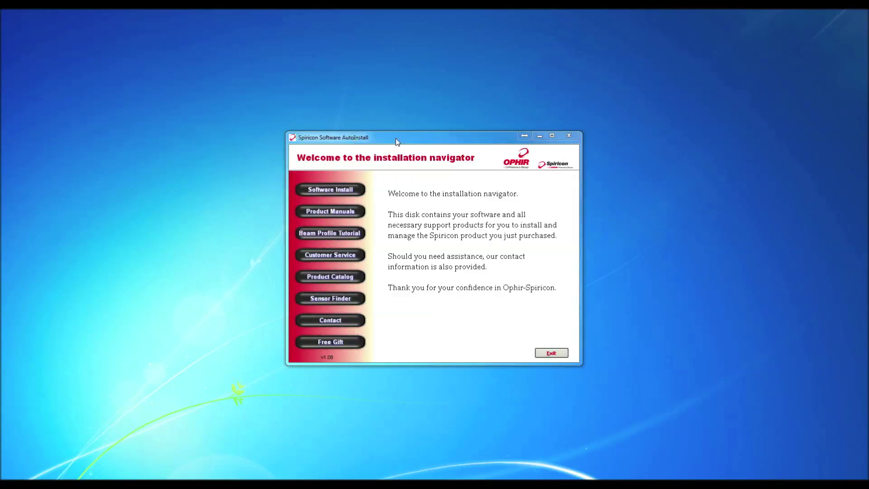
Bring up the Ophir-Spiricon disc folder containing amplayer.exe, and minimize it after viewing its contents.
click(397, 142)
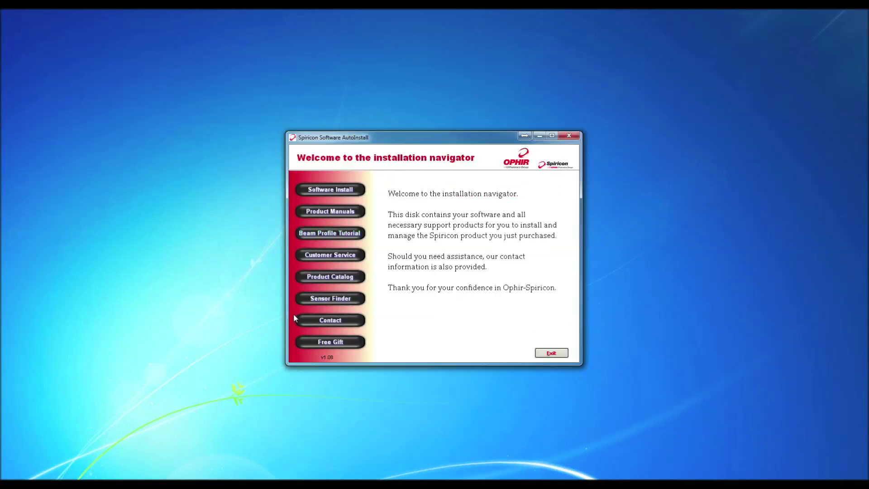
click(124, 484)
click(185, 445)
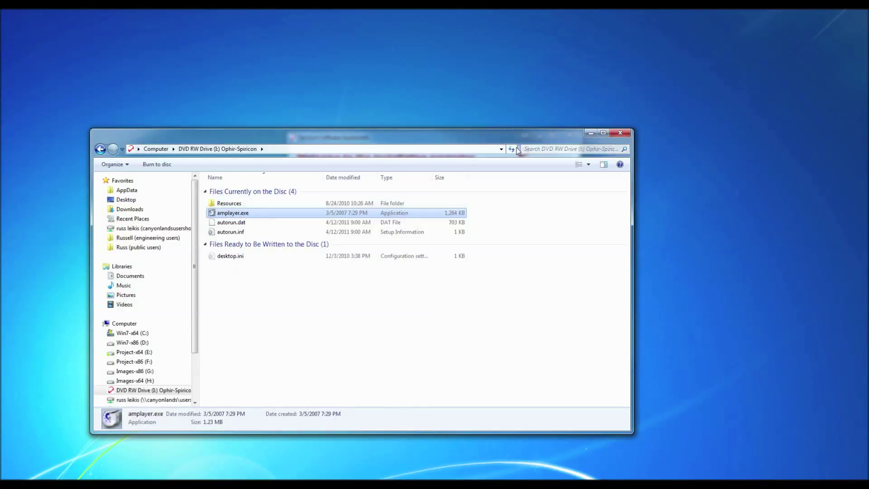
click(591, 133)
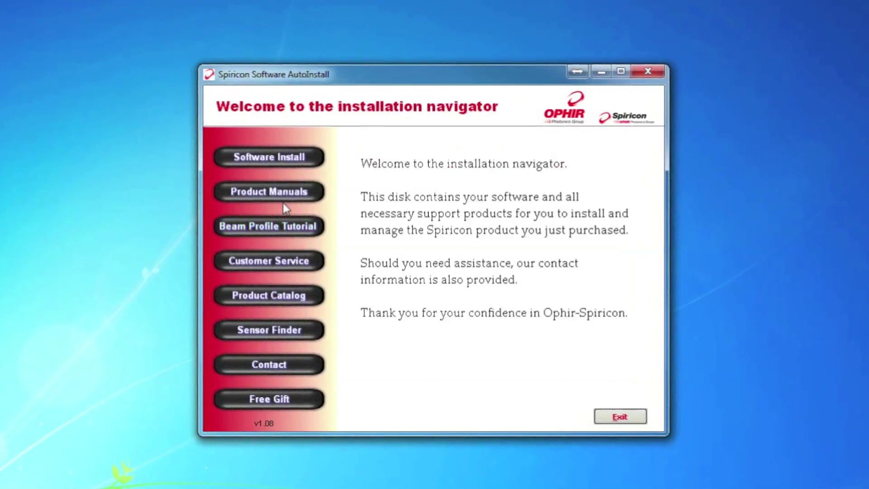
Start the Ophir-Spiricon software installation and allow the Lumenera Imaging devices driver software to be installed.
mouse_move(284, 186)
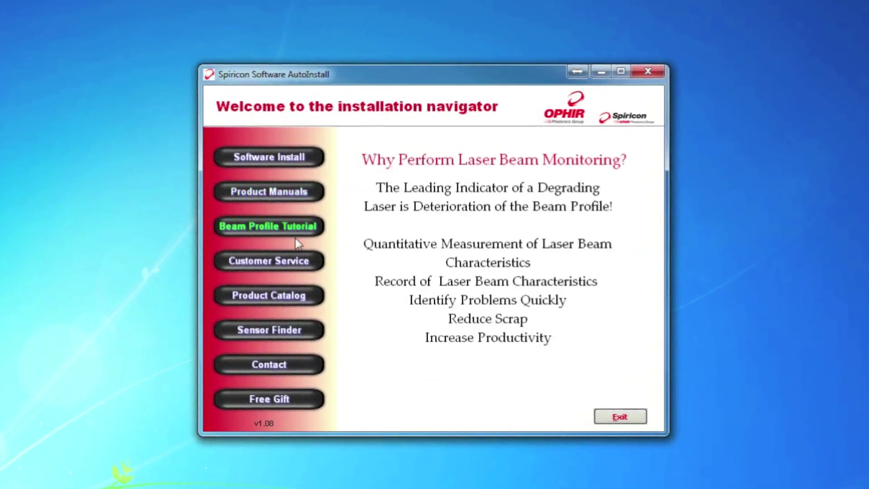
mouse_move(294, 300)
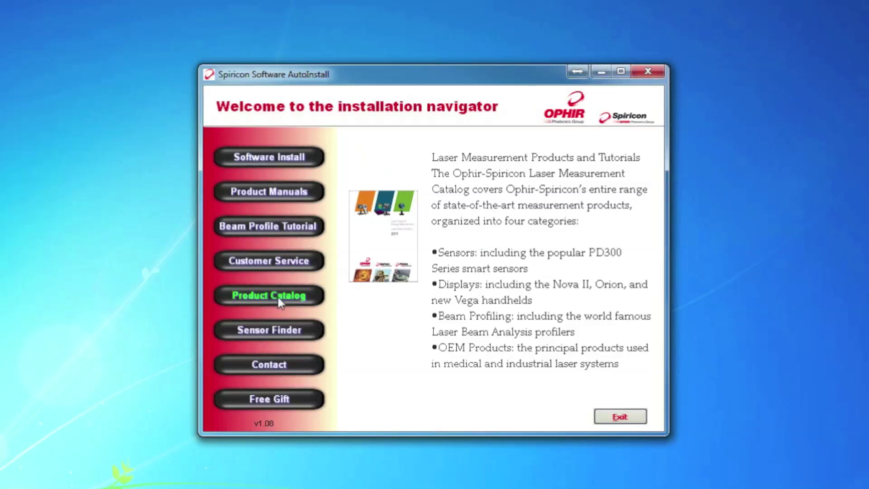
mouse_move(288, 257)
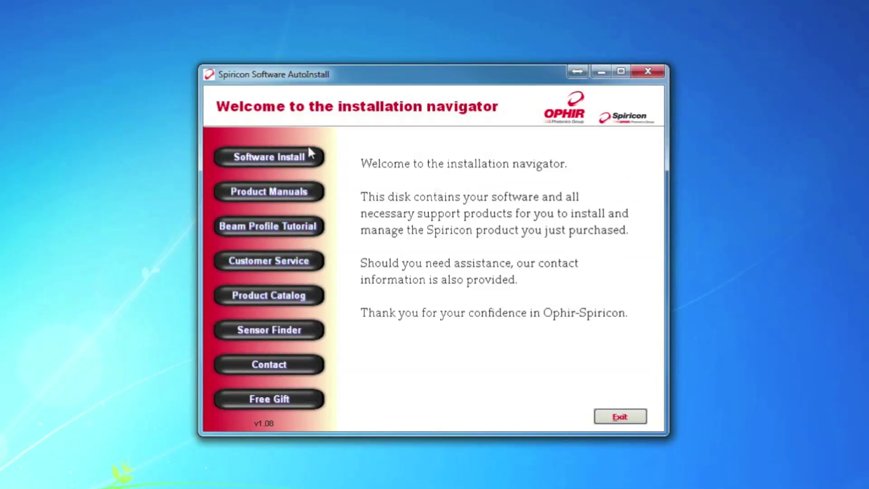
mouse_move(301, 160)
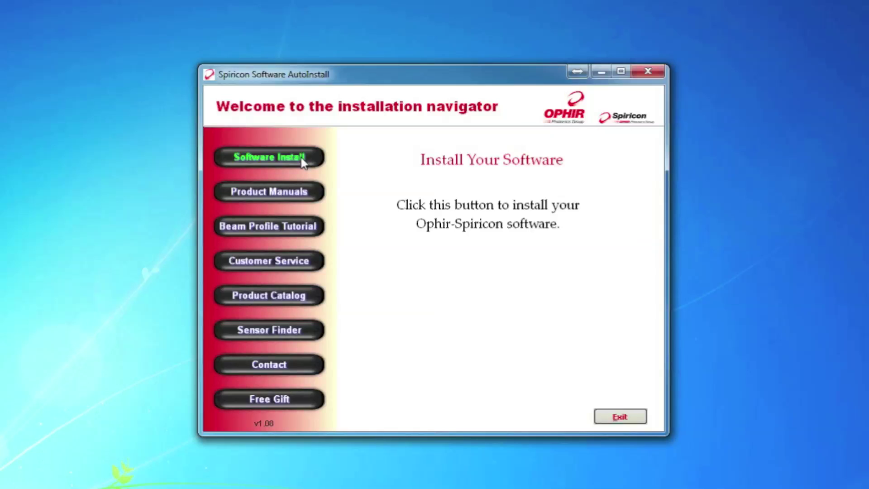
click(301, 158)
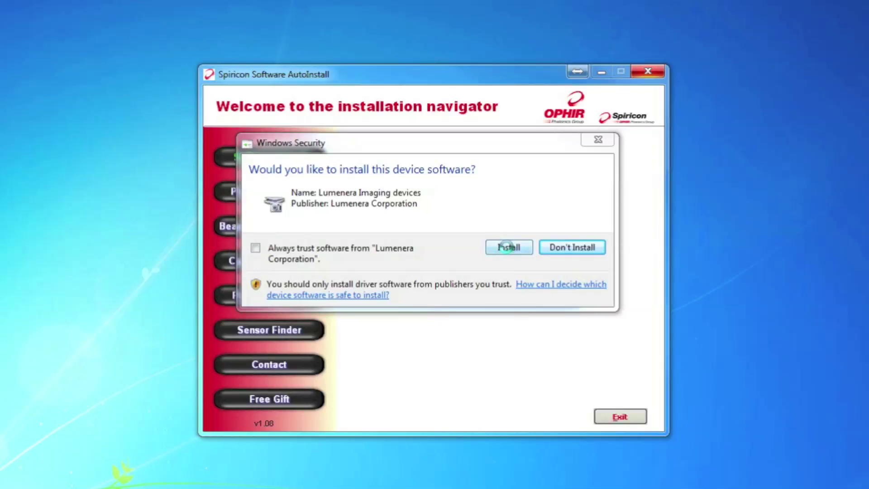
click(507, 247)
click(509, 247)
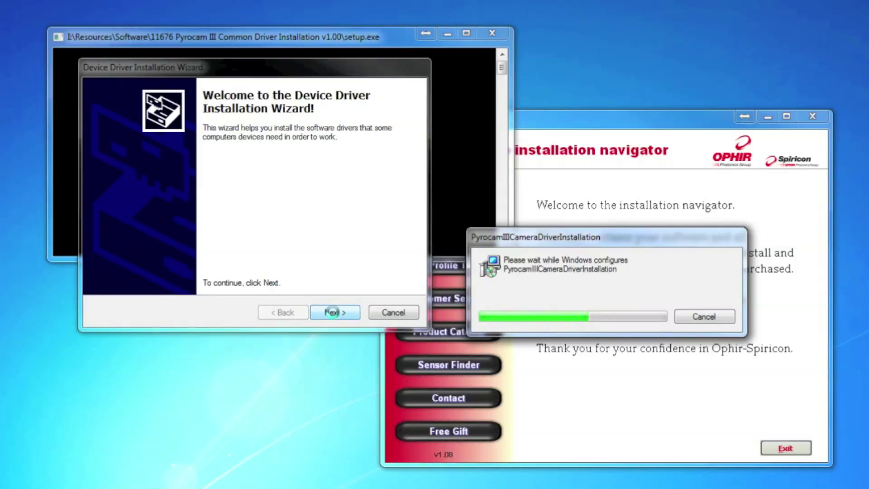
Complete the Pyrocam III device driver installation wizard and accept installing BeamGage's required additional components.
click(332, 313)
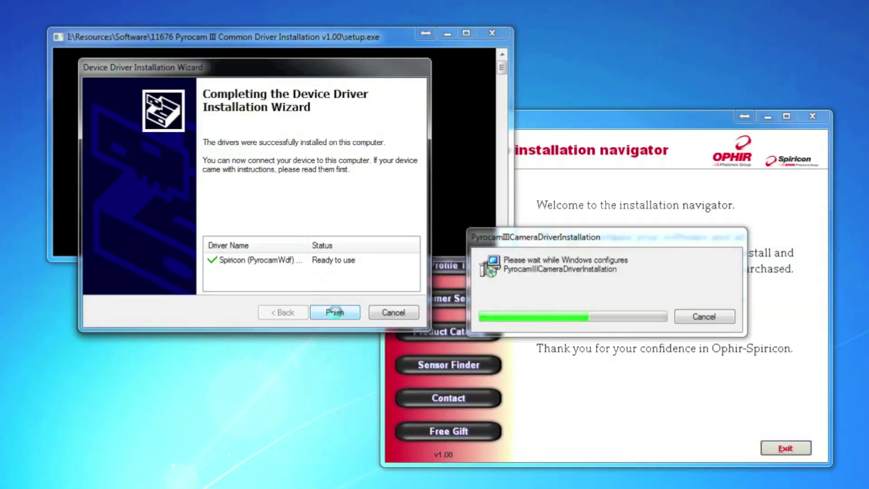
click(335, 312)
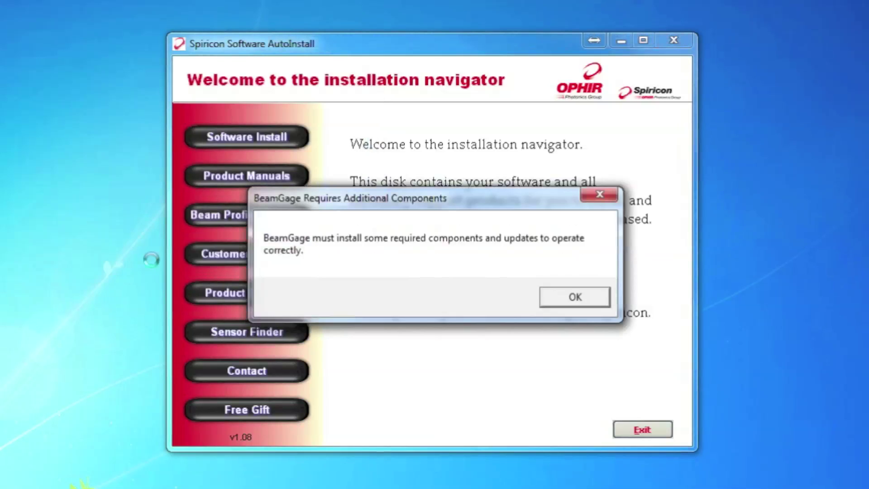
click(574, 298)
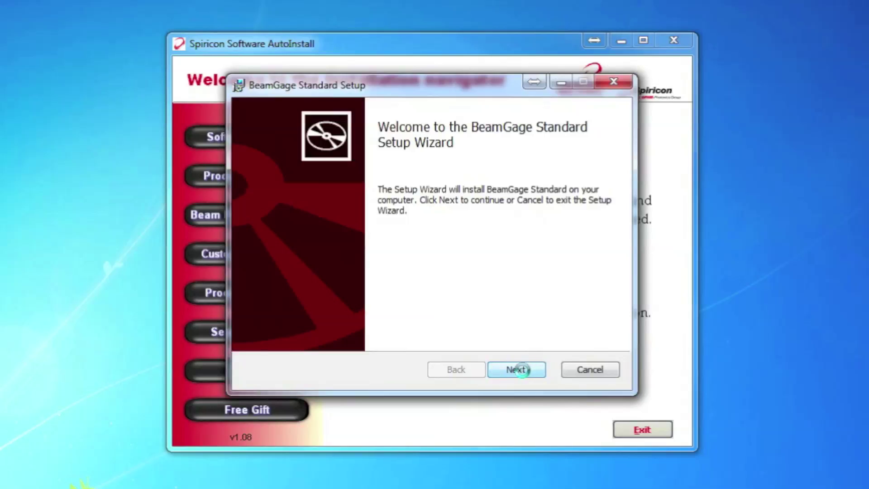
Proceed to the BeamGage Standard readme and highlight its contents entries for changes, errata and workarounds, and installing/uninstalling notes.
click(518, 370)
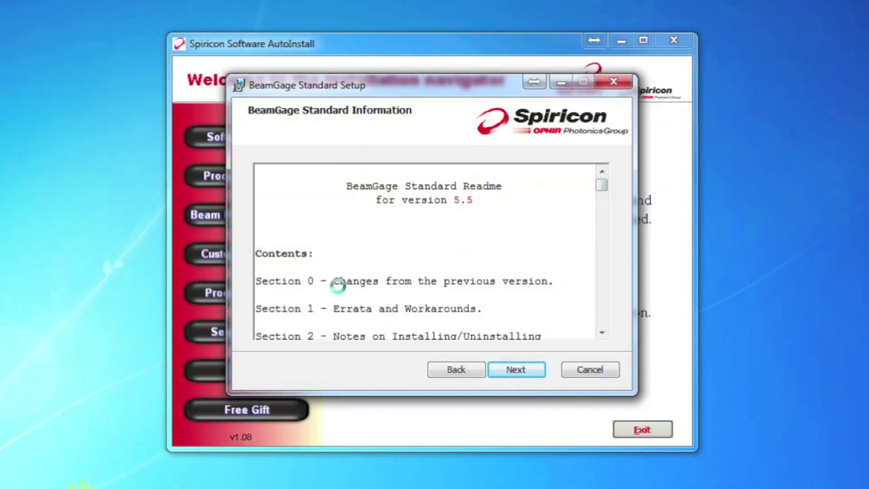
drag(334, 282, 551, 278)
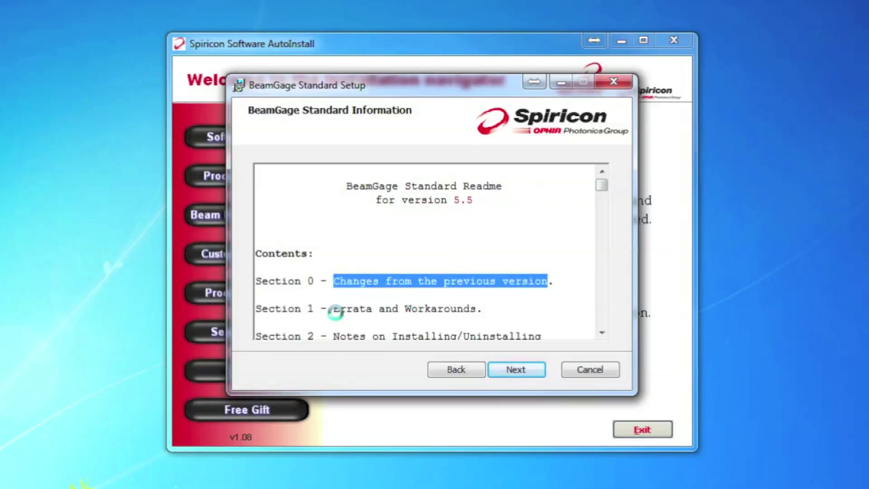
drag(334, 308, 481, 307)
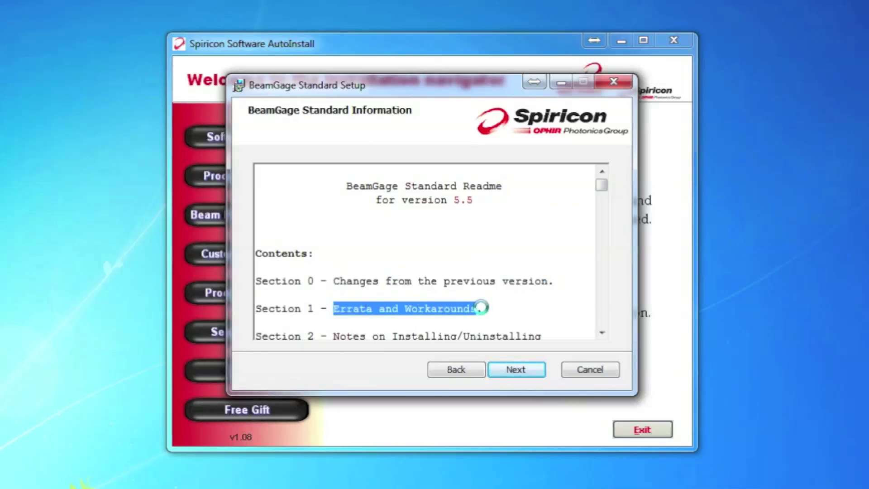
click(335, 335)
drag(336, 334, 414, 326)
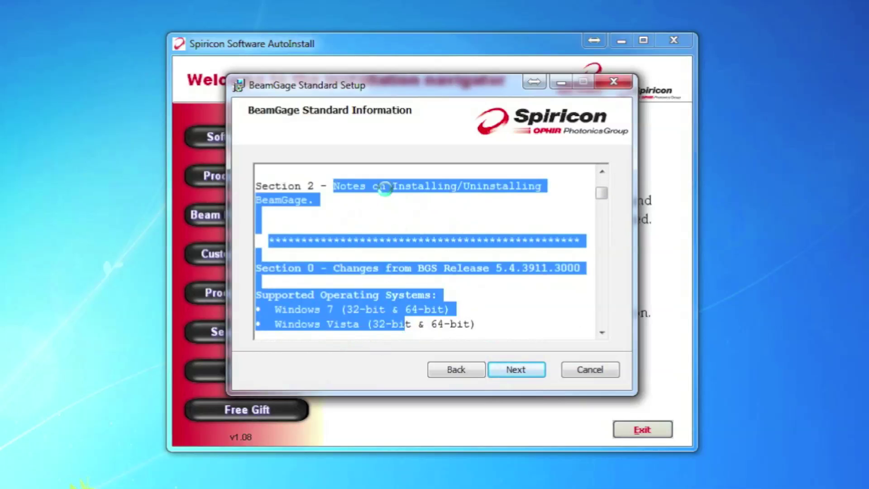
click(385, 188)
drag(335, 186, 346, 201)
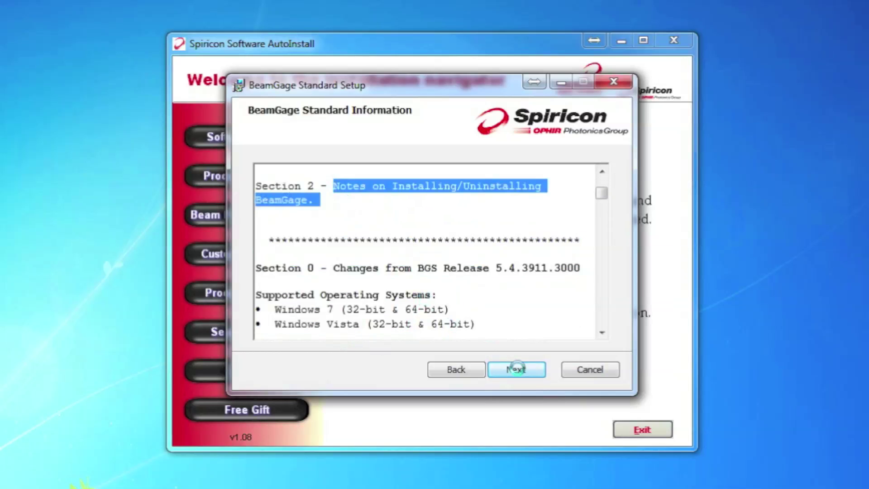
Accept the license agreement, install BeamGage Standard and finish the setup wizard.
click(516, 369)
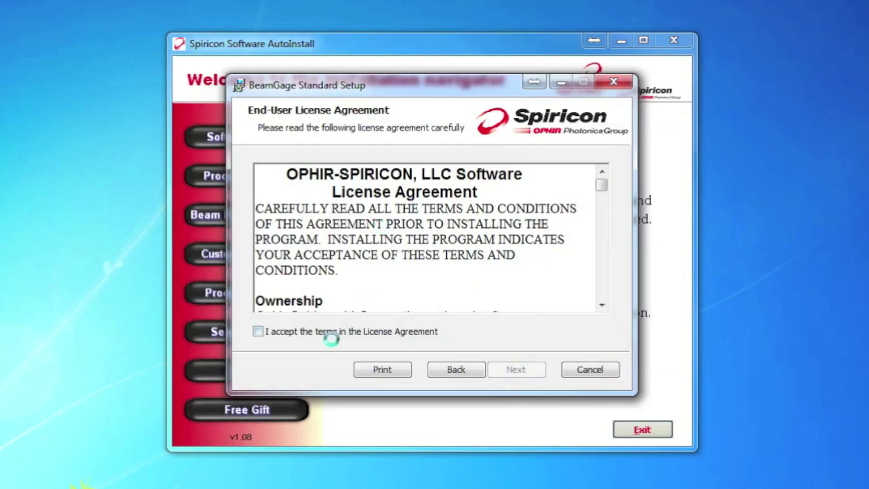
click(258, 332)
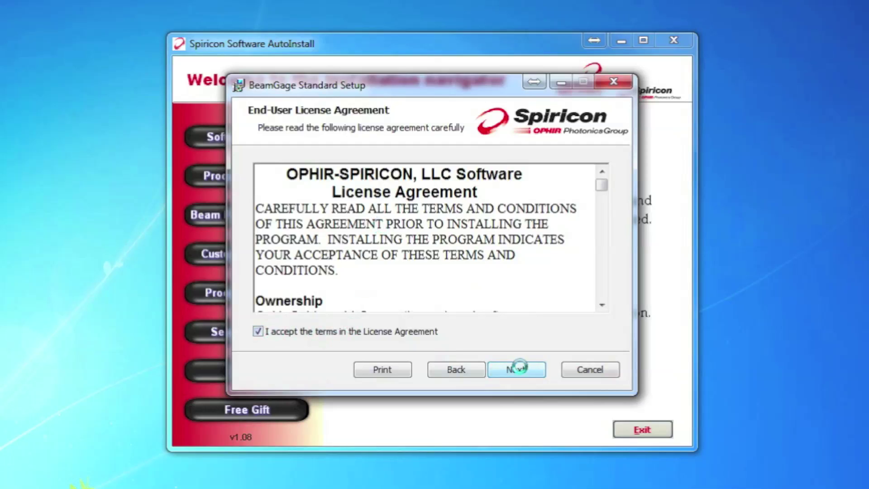
click(511, 371)
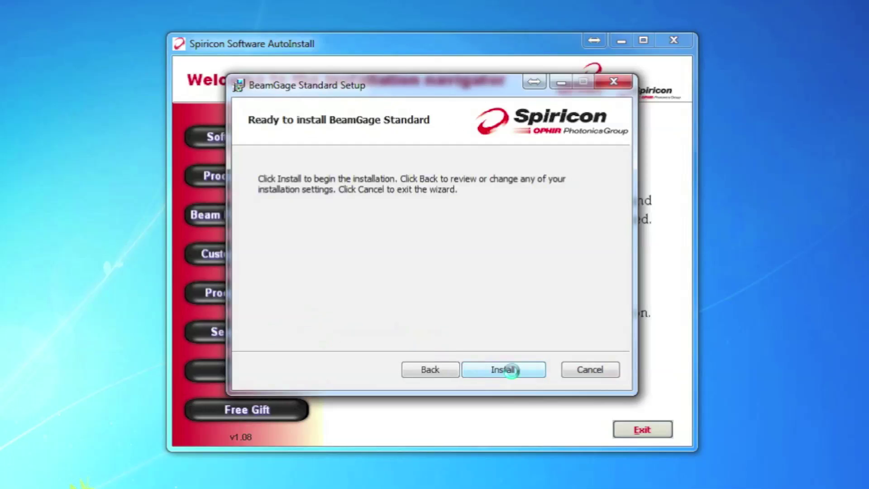
click(511, 370)
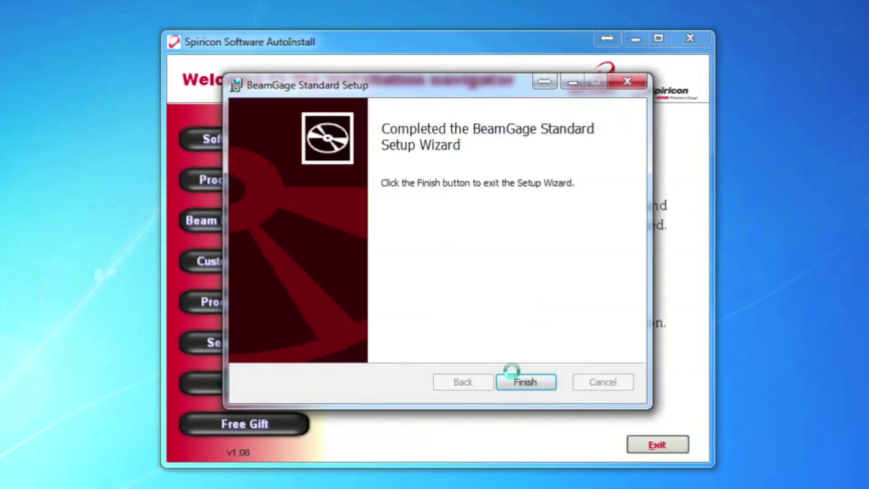
click(516, 382)
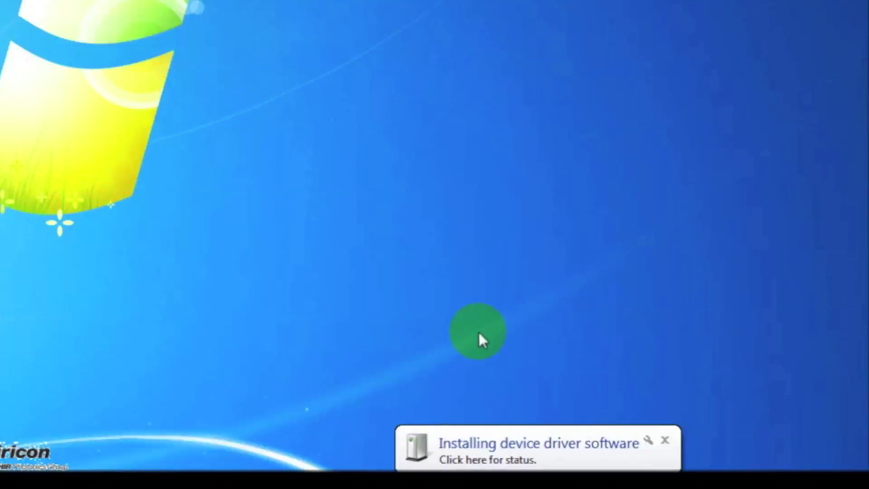
Check the status of the device driver software installation from the Windows notification.
click(697, 475)
click(616, 448)
click(618, 456)
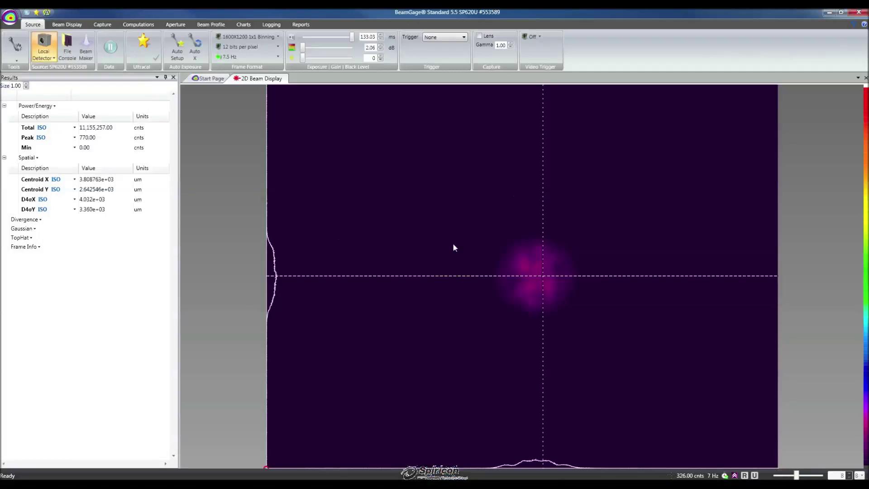
Review the Beam Display, Capture, Computations and Aperture controls in BeamGage Standard and return to the Source controls.
mouse_move(454, 247)
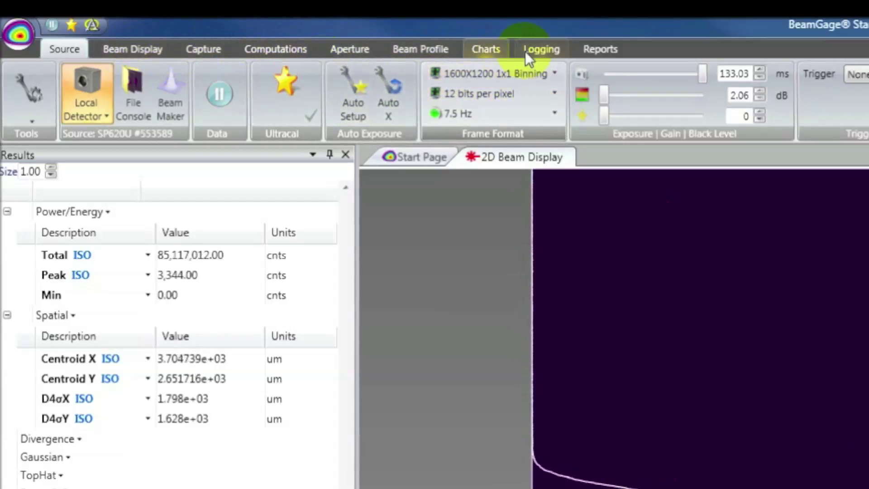
click(131, 49)
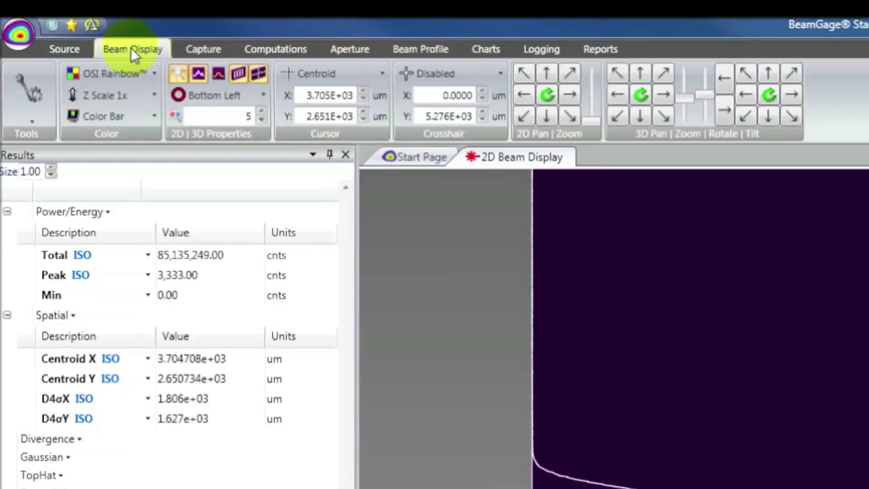
click(203, 43)
click(278, 47)
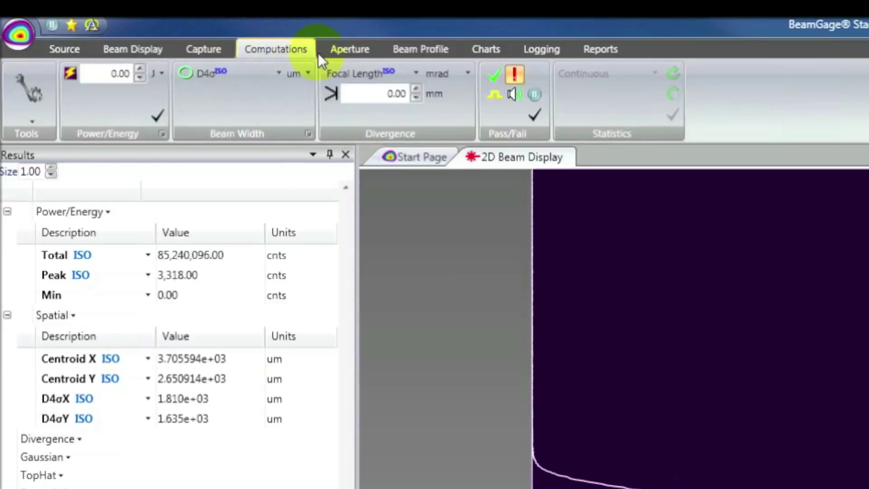
click(361, 48)
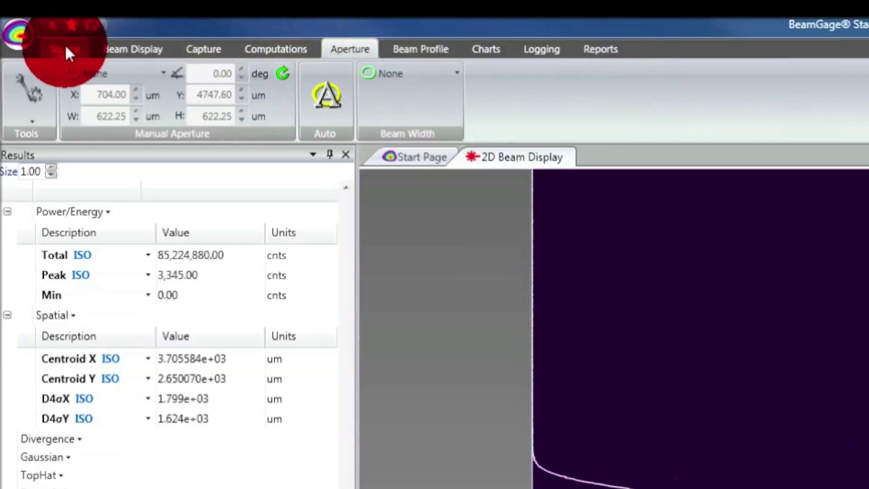
click(65, 45)
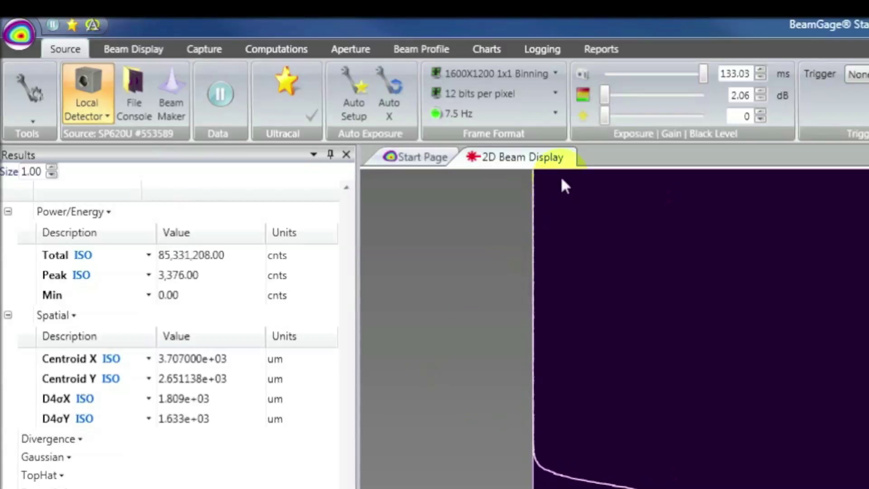
Examine the Tools show/hide option across the Beam Display, Capture, Computations, Aperture and Beam Profile ribbons.
click(89, 193)
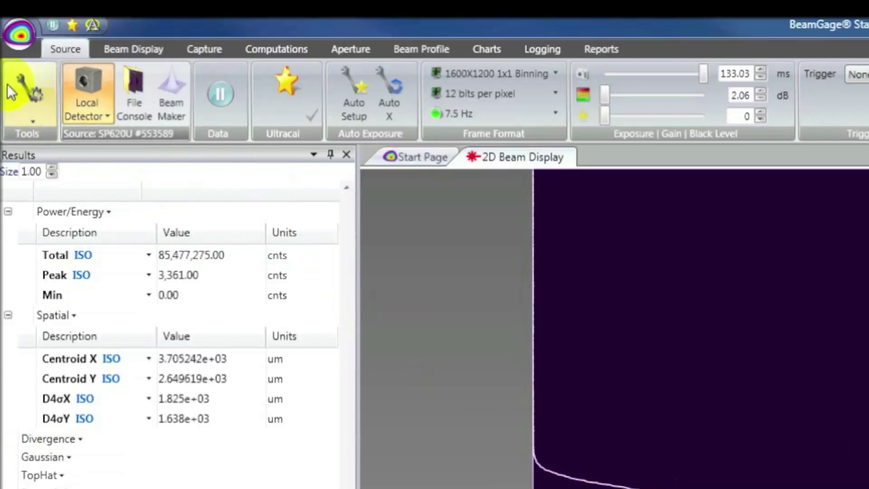
click(147, 47)
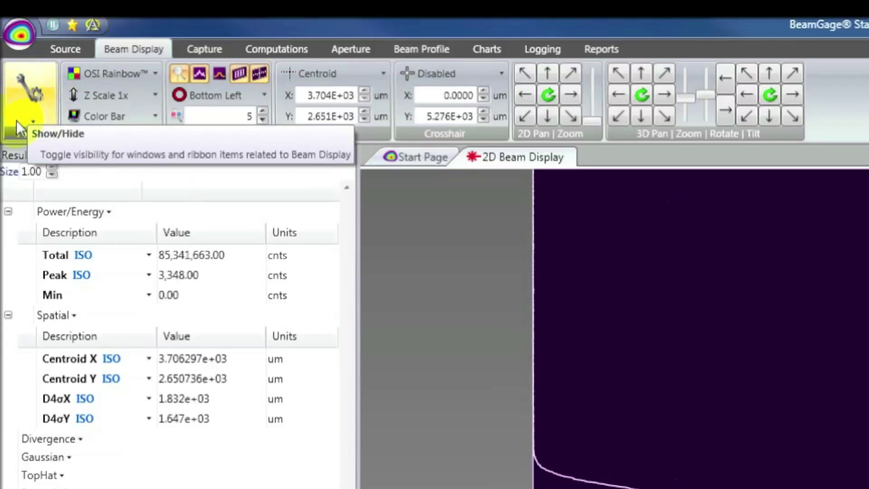
click(217, 47)
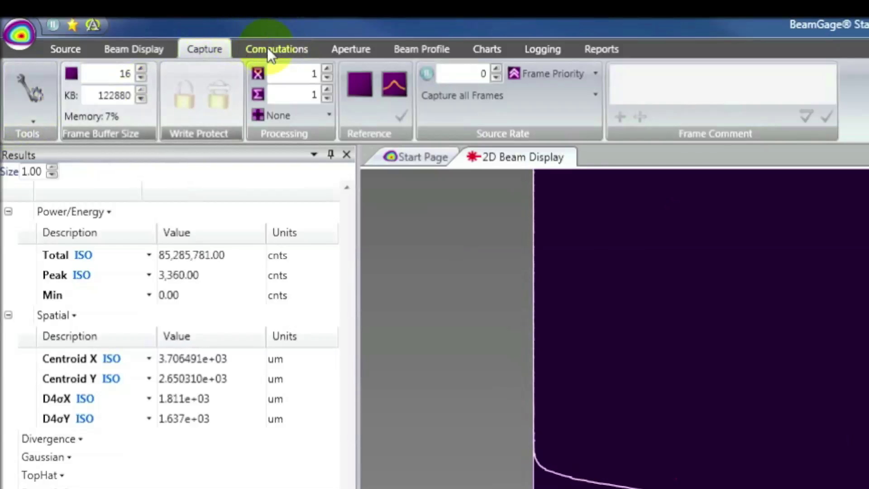
click(269, 48)
click(374, 49)
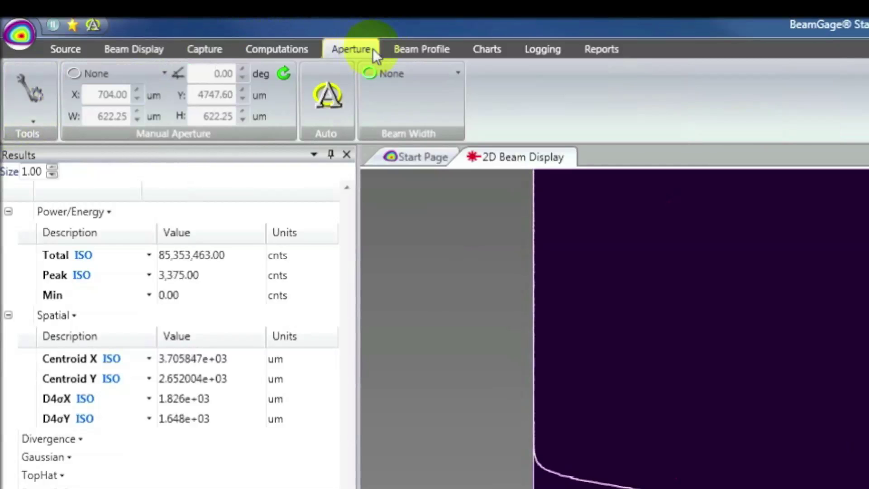
click(431, 50)
Show the Beam Display window and ribbon visibility options, and hide the Cursor ribbon bar.
click(129, 49)
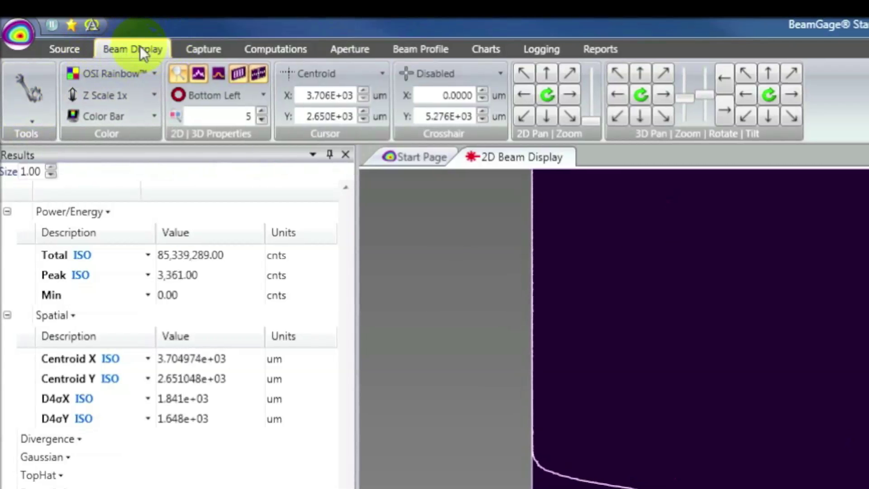
click(21, 93)
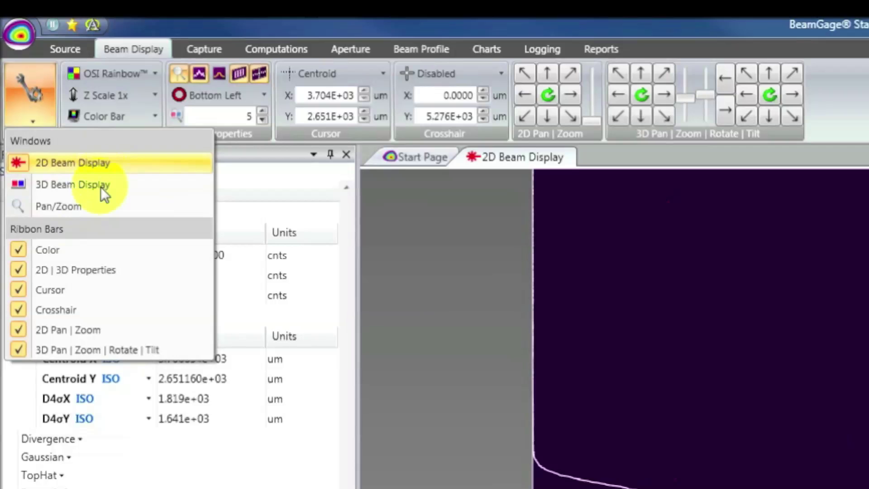
click(81, 250)
click(85, 267)
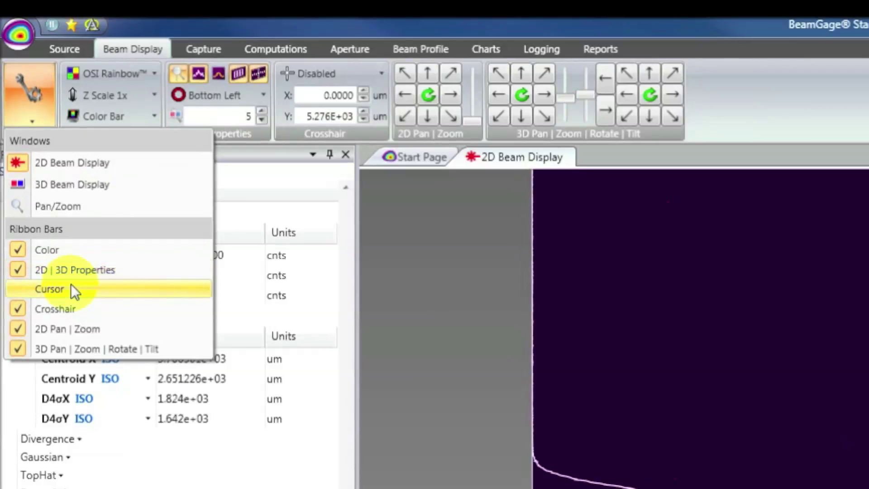
Show the Cursor ribbon bar again and open the 3D Beam Display window.
click(72, 286)
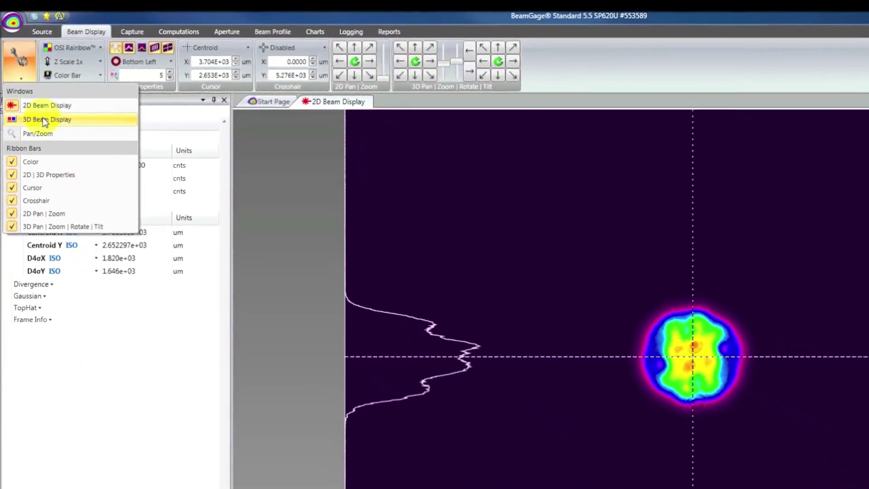
click(73, 189)
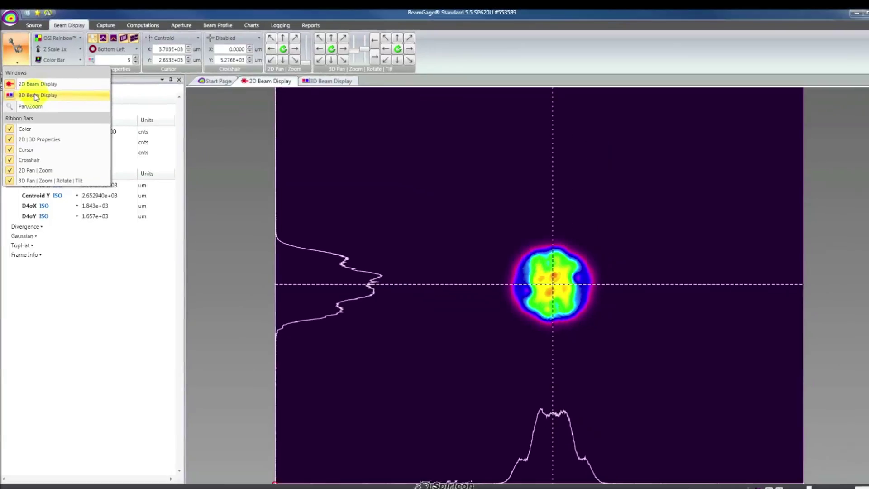
click(14, 57)
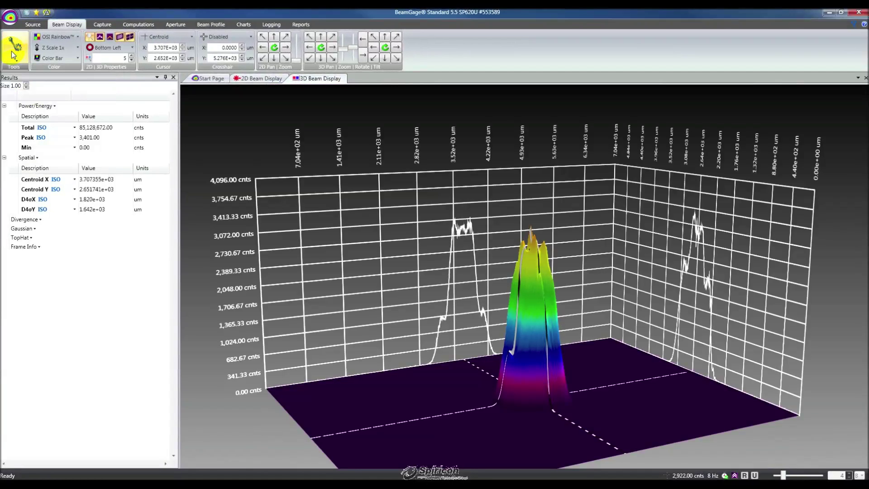
Compare the 2D and 3D Beam Display views and return to the 3D view.
click(312, 80)
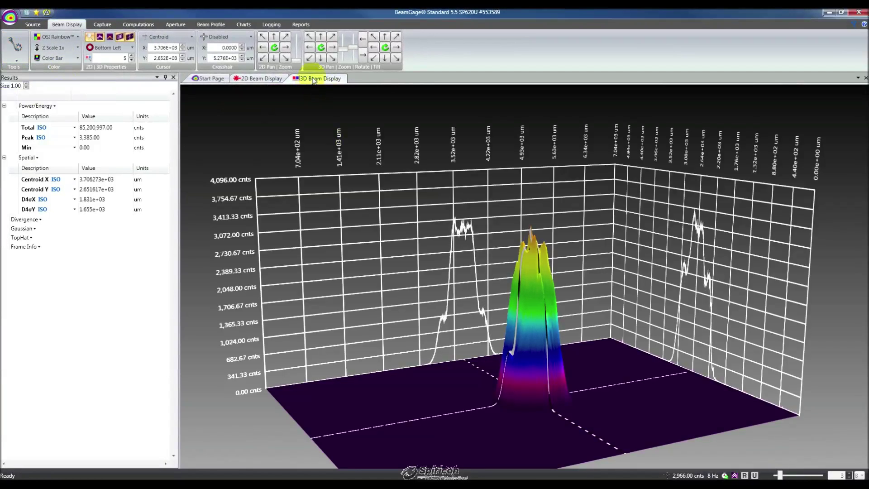
click(248, 80)
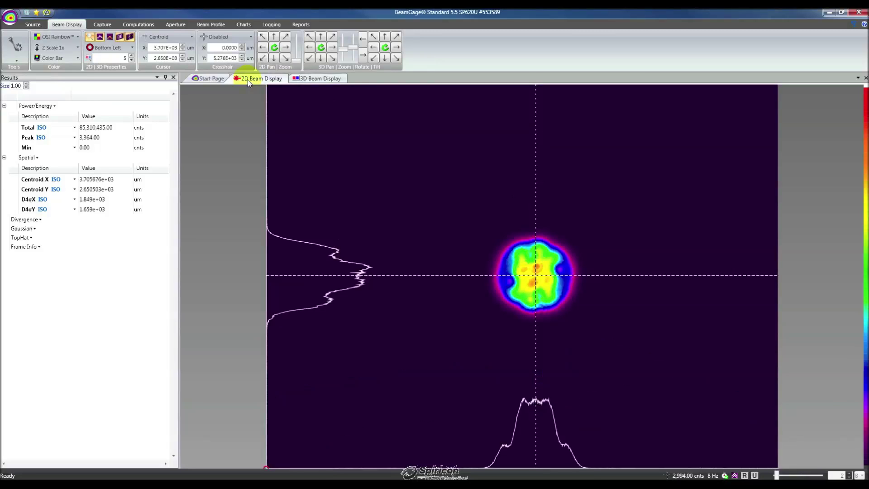
click(327, 81)
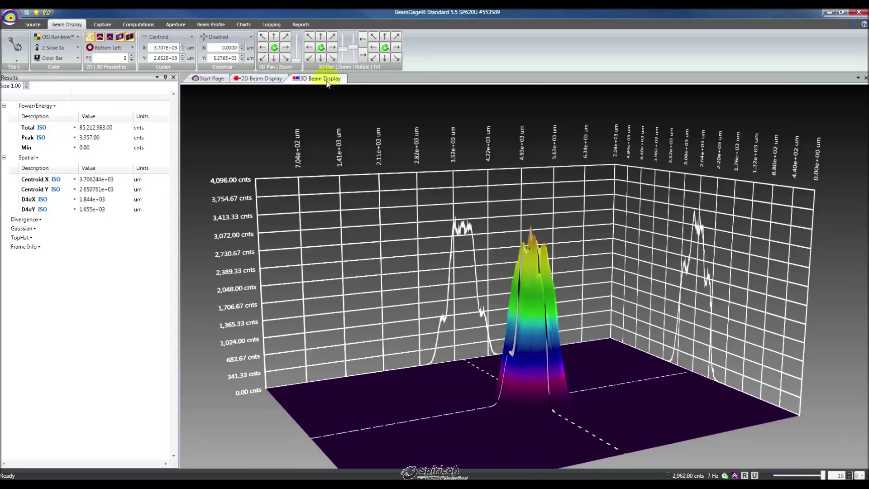
click(322, 81)
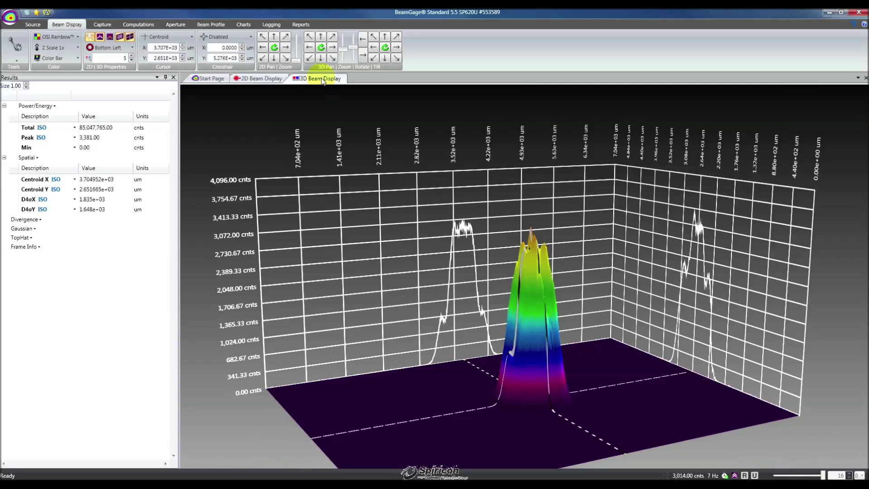
Undock the 3D Beam Display into a floating window and enlarge it until the beam plot is clearly readable.
drag(323, 80, 422, 37)
click(455, 136)
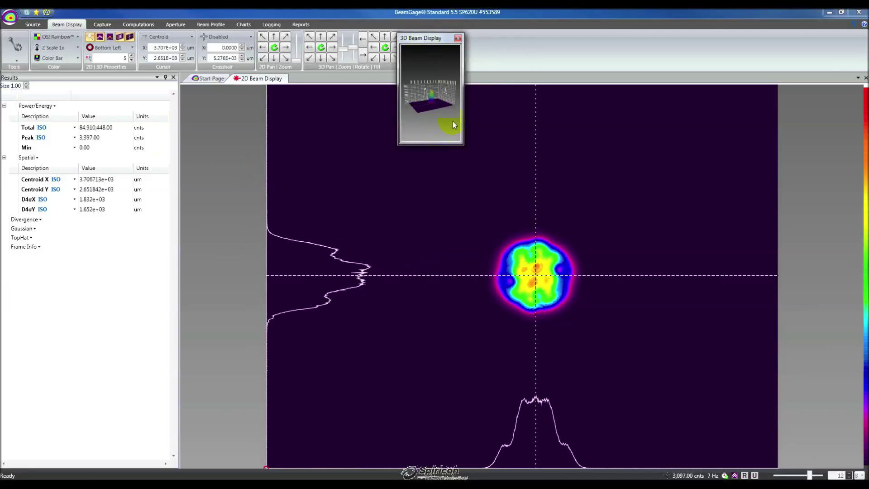
mouse_move(426, 43)
mouse_down()
mouse_move(458, 87)
mouse_move(440, 33)
mouse_move(436, 40)
mouse_up()
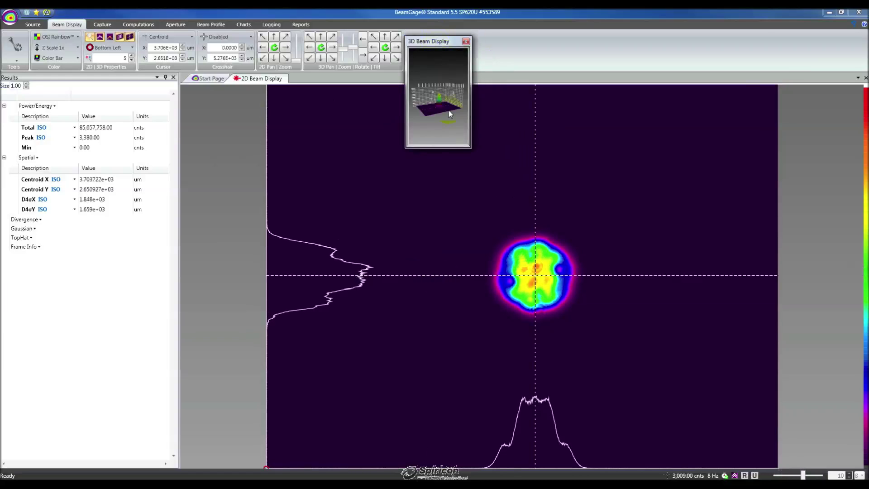
drag(471, 150, 802, 287)
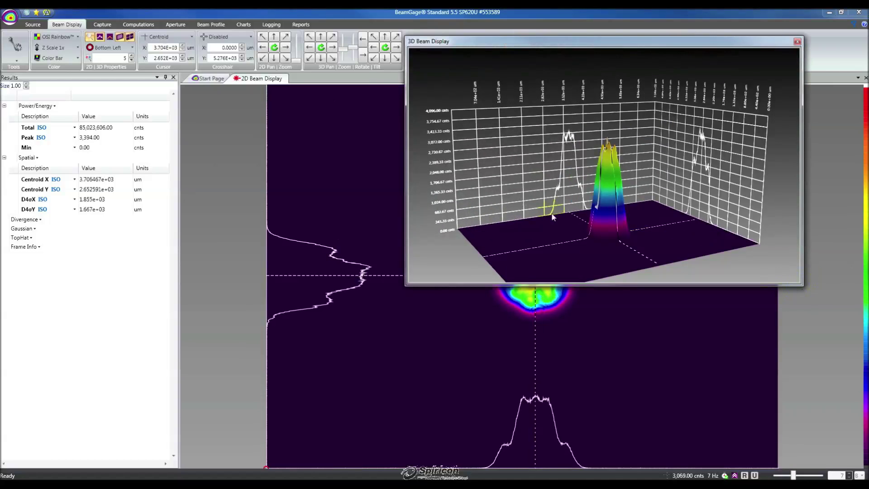
Dock the 3D Beam Display to the right of the 2D Beam Display and widen its pane.
drag(509, 39, 861, 274)
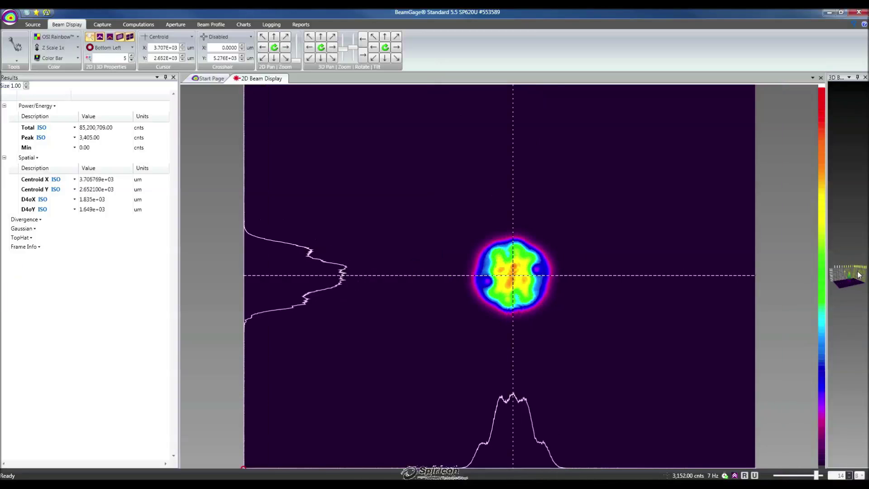
drag(827, 272, 637, 270)
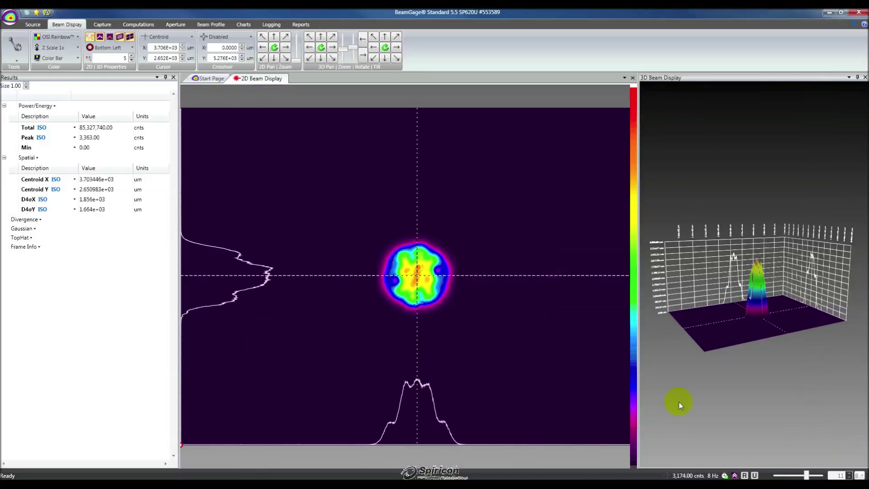
Open the Beam Stability chart window and dock it directly below the Results window.
click(211, 25)
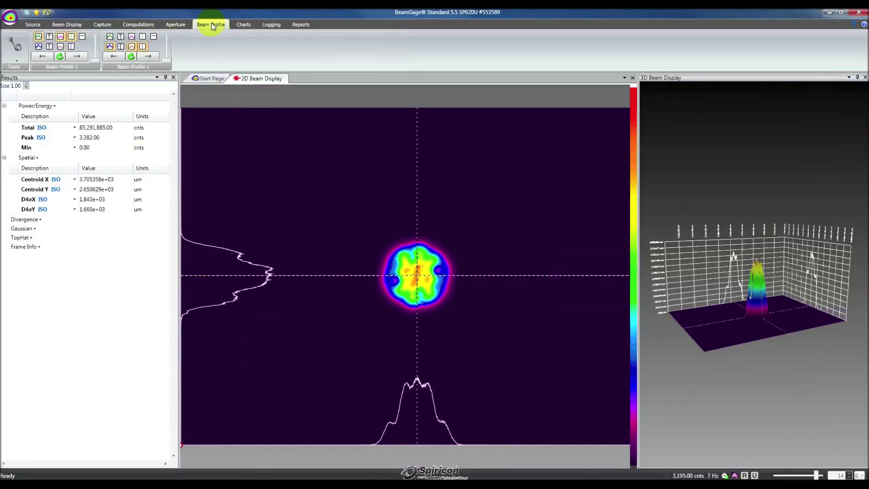
click(243, 25)
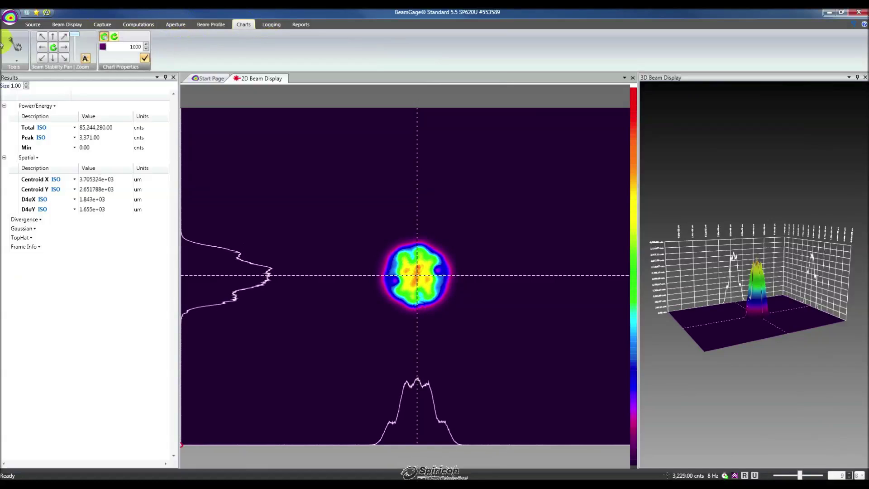
click(20, 48)
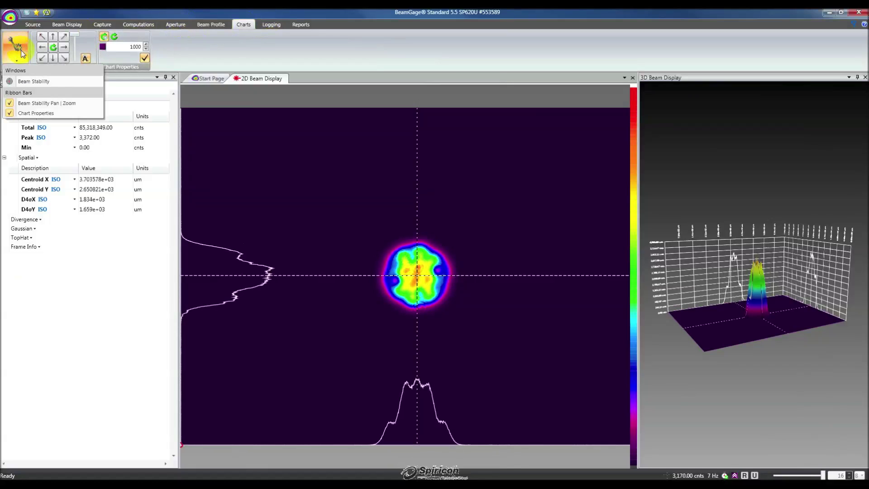
click(31, 82)
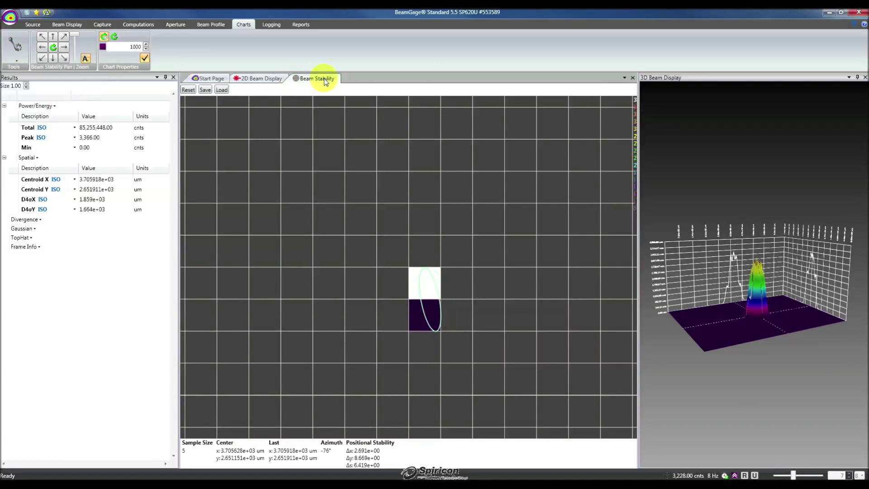
drag(322, 79, 99, 80)
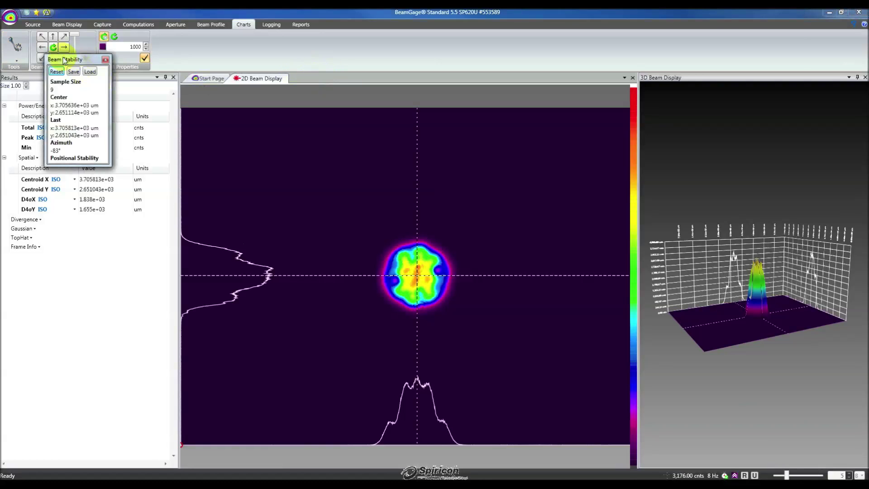
drag(66, 138, 87, 288)
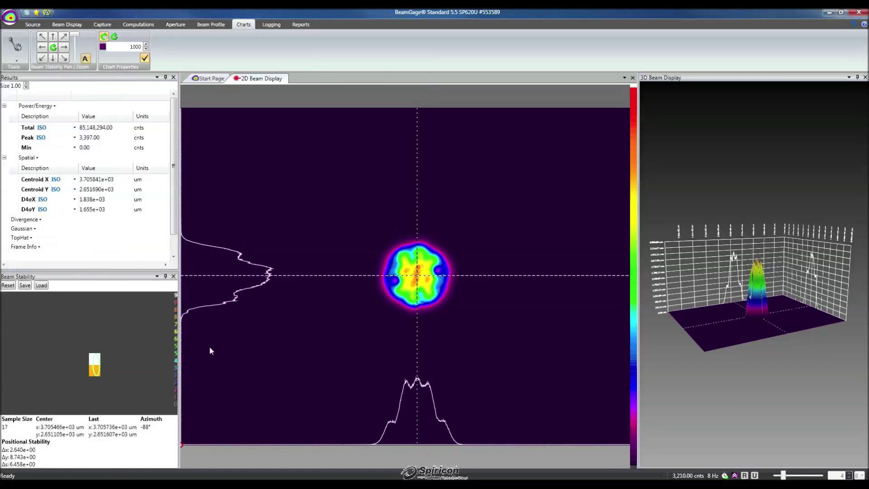